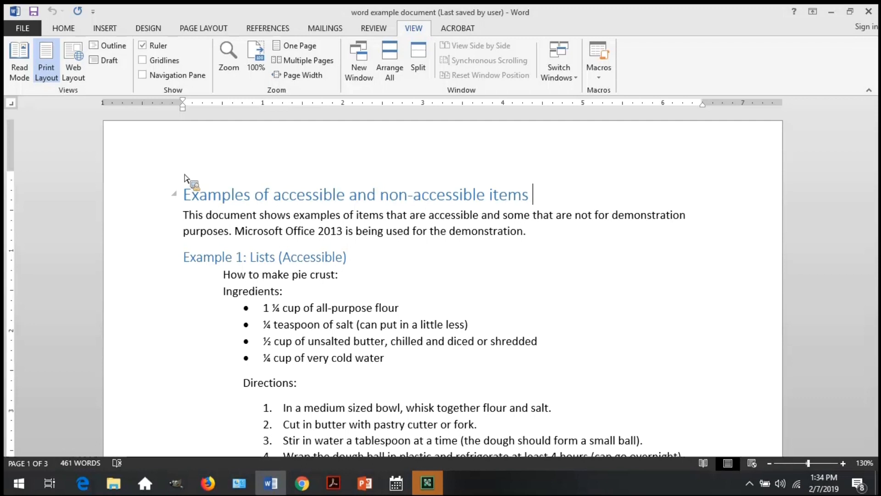
# Switch the ribbon to the HOME tab above the pie-crust recipe document.
pyautogui.click(64, 28)
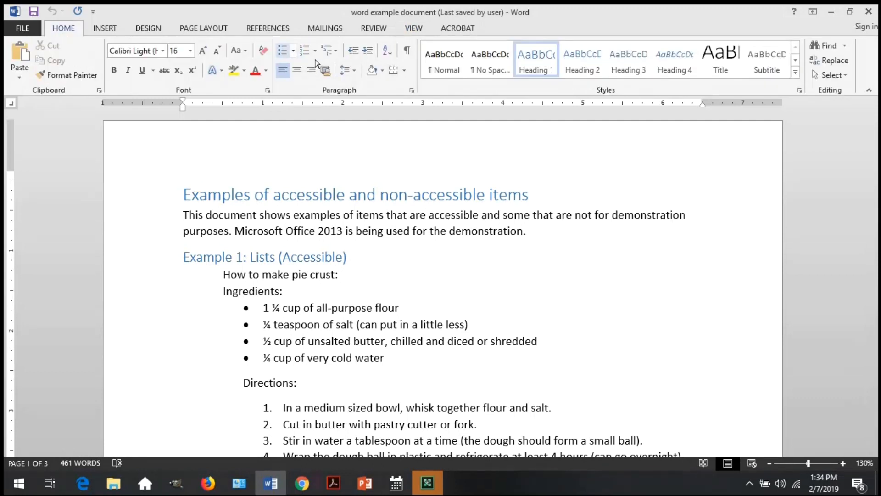
# Run Check Accessibility from File > Info and jump to the Straight Connector 6 missing-alt-text error.
pyautogui.click(23, 27)
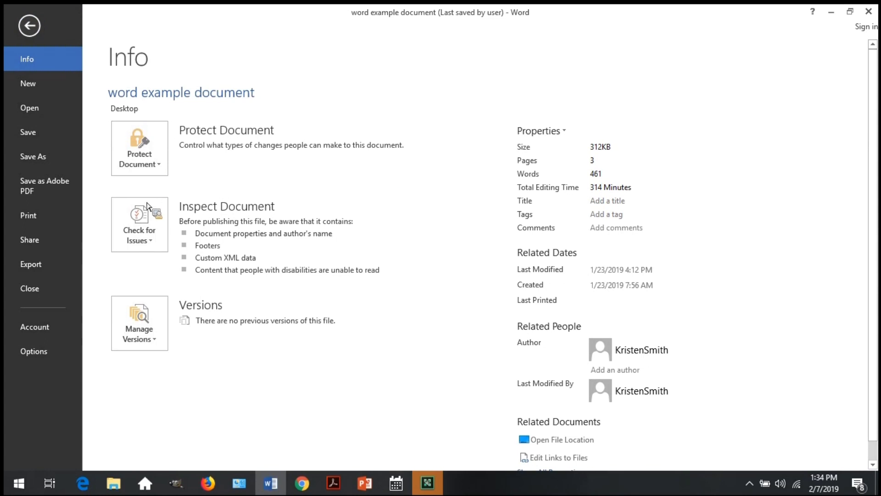
pyautogui.click(157, 231)
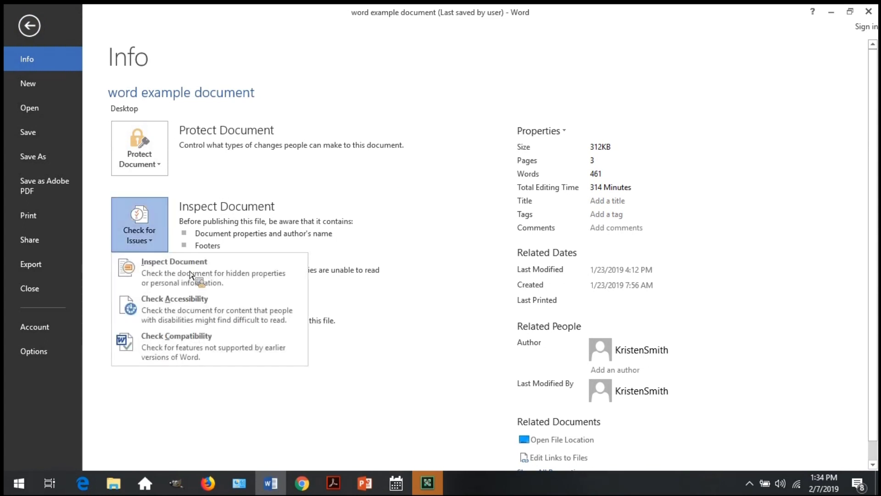
pyautogui.click(217, 308)
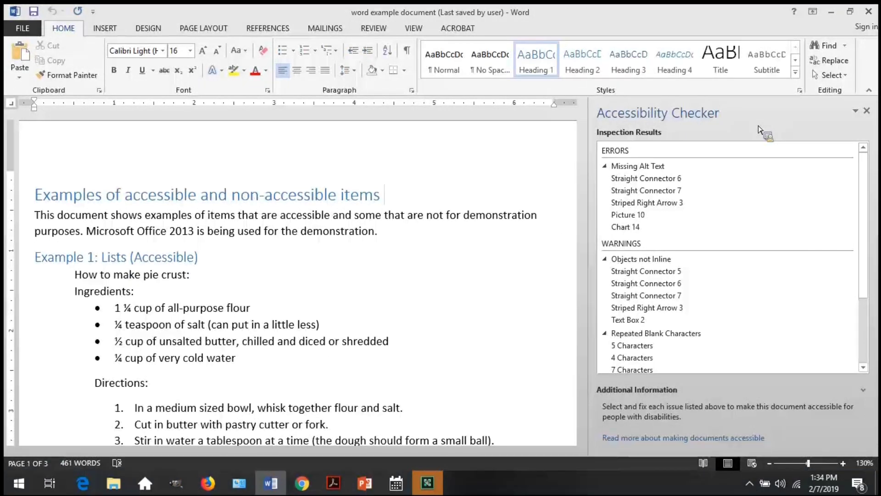
pyautogui.click(715, 179)
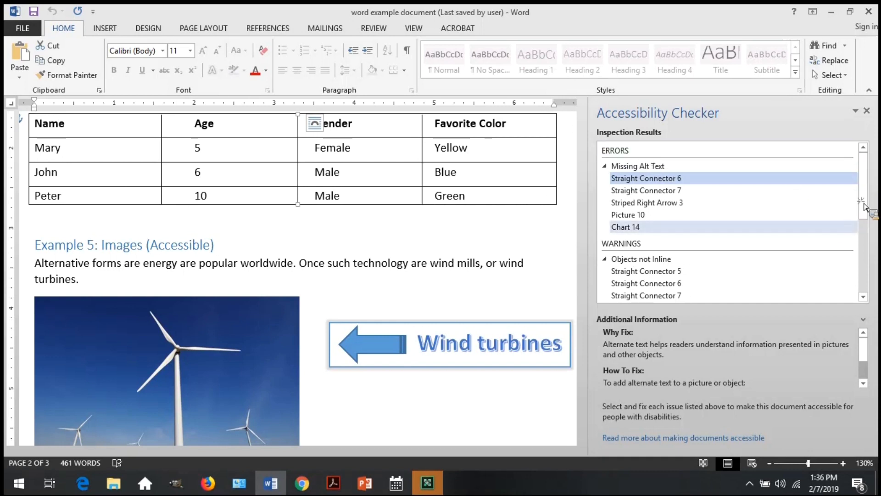
pyautogui.moveTo(865, 206); pyautogui.dragTo(659, 165)
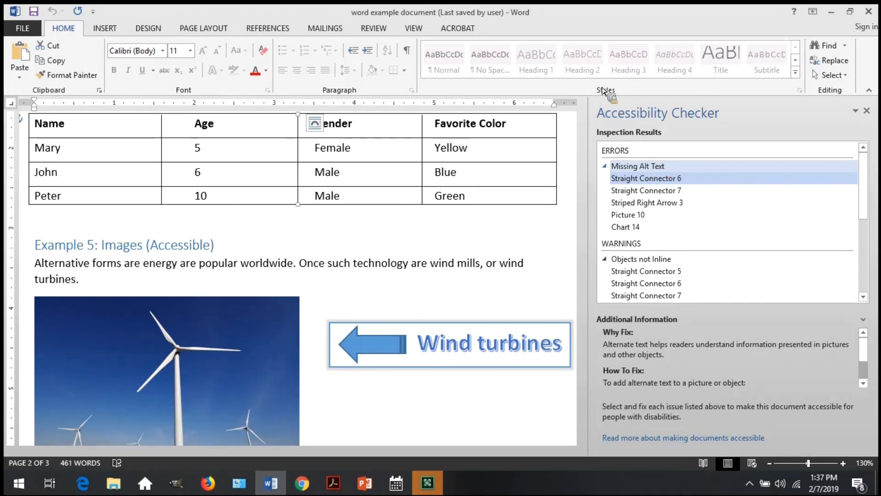
pyautogui.scroll(-1, 585, 281)
pyautogui.moveTo(586, 281); pyautogui.dragTo(582, 115)
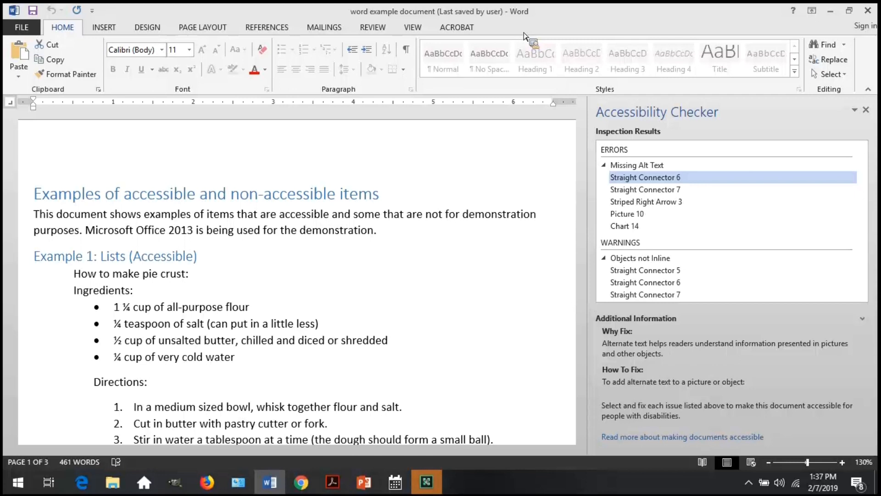
# Turn on the Navigation Pane from VIEW and go to the Example 2: Lists (Not Accessible) heading.
pyautogui.click(415, 31)
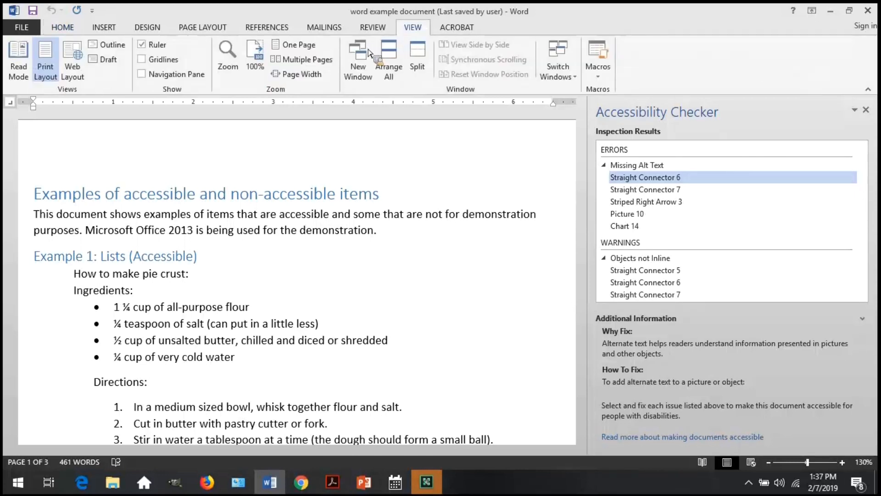
pyautogui.click(191, 77)
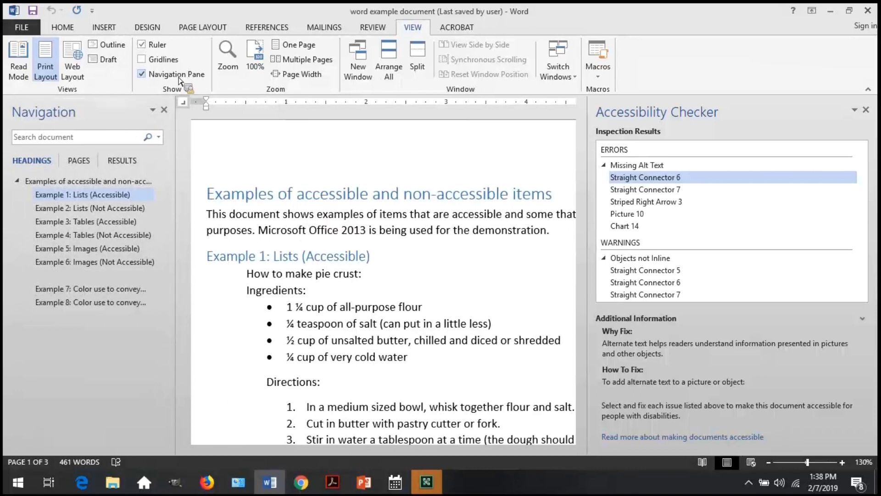
pyautogui.click(80, 209)
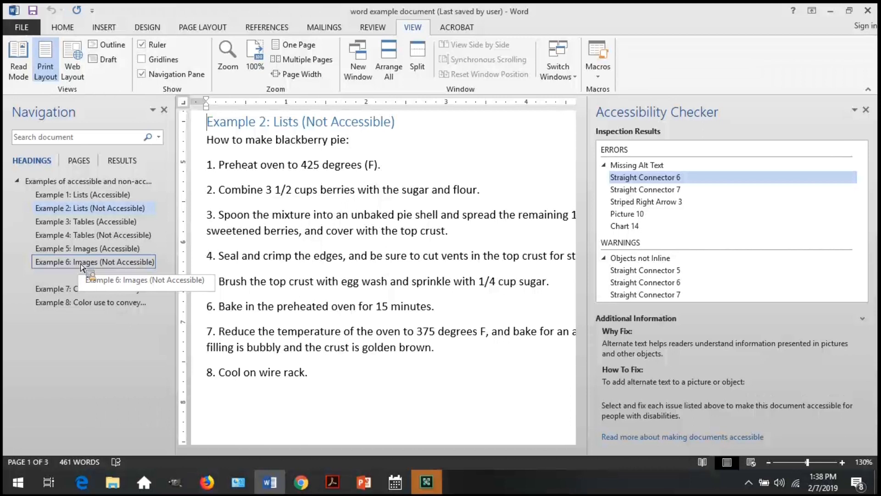
# Close the Accessibility Checker pane and select the four bulleted ingredient lines.
pyautogui.click(866, 109)
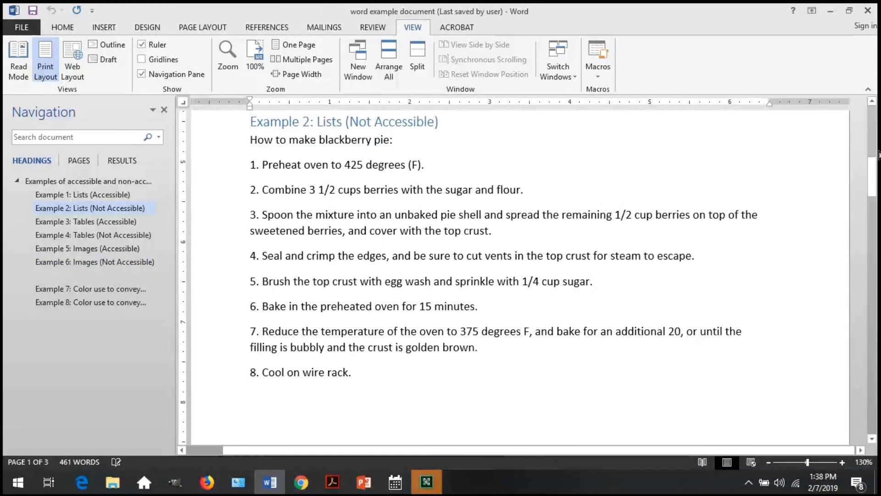
pyautogui.moveTo(874, 178); pyautogui.dragTo(877, 129)
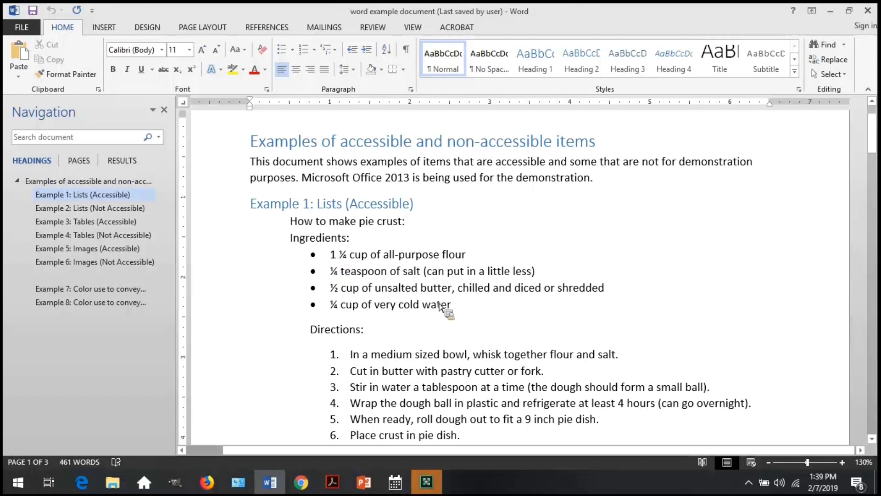
pyautogui.moveTo(439, 307); pyautogui.dragTo(454, 310)
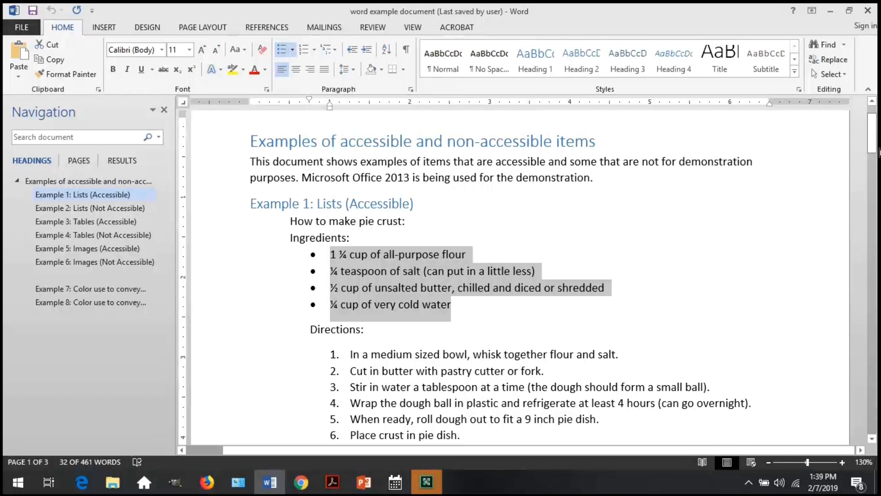
# Select the manually numbered steps 1 to 3 of the blackberry pie directions.
pyautogui.moveTo(879, 152); pyautogui.dragTo(876, 183)
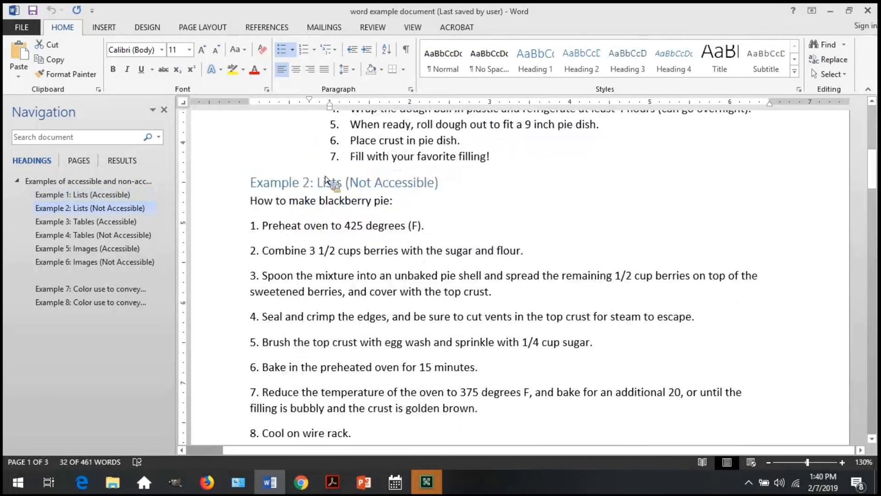
pyautogui.moveTo(264, 227); pyautogui.dragTo(490, 298)
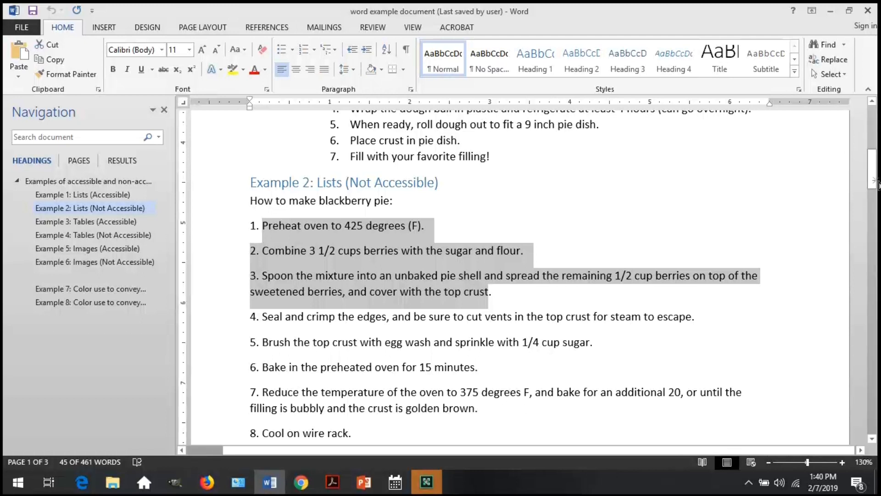
pyautogui.moveTo(877, 183); pyautogui.dragTo(878, 242)
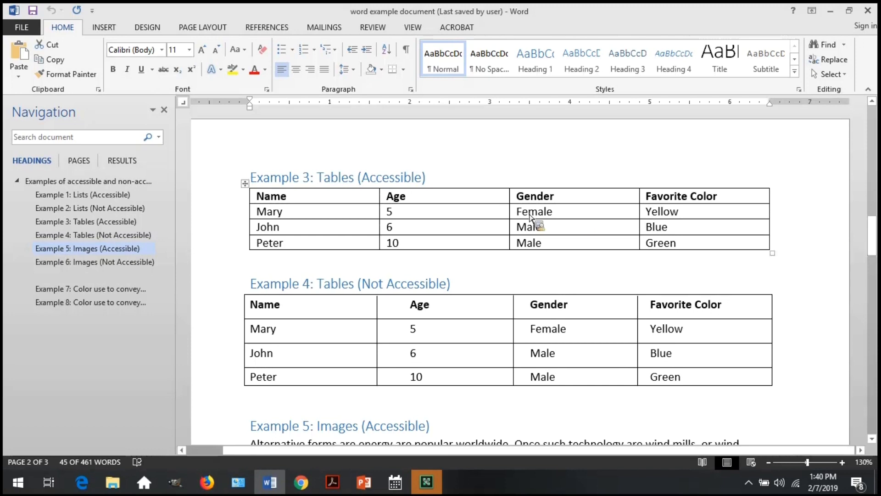
pyautogui.click(246, 185)
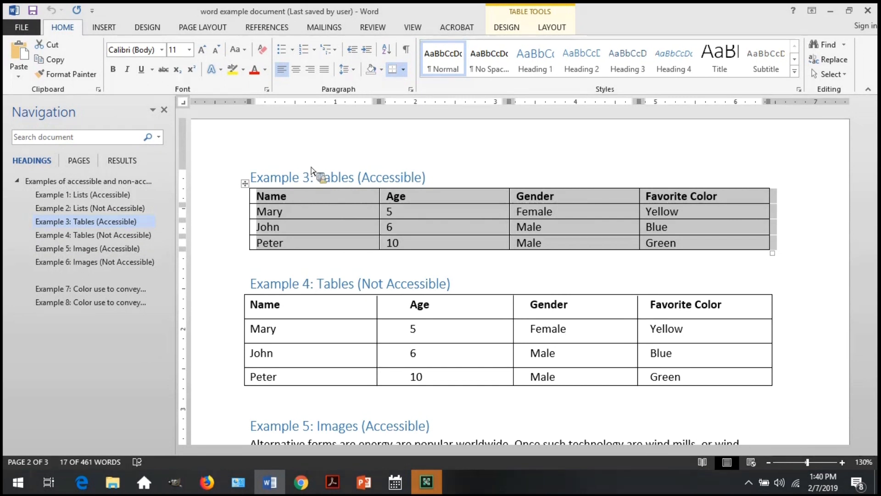
pyautogui.moveTo(253, 303); pyautogui.dragTo(371, 306)
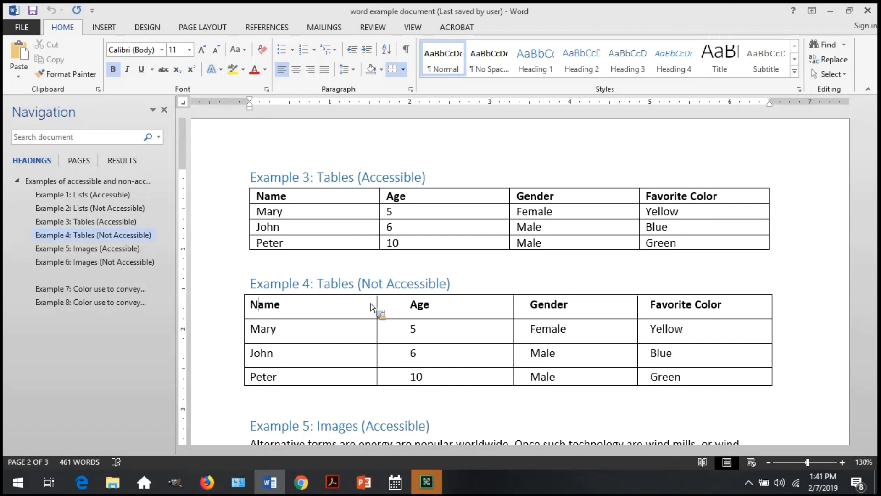
pyautogui.click(36, 28)
pyautogui.click(138, 230)
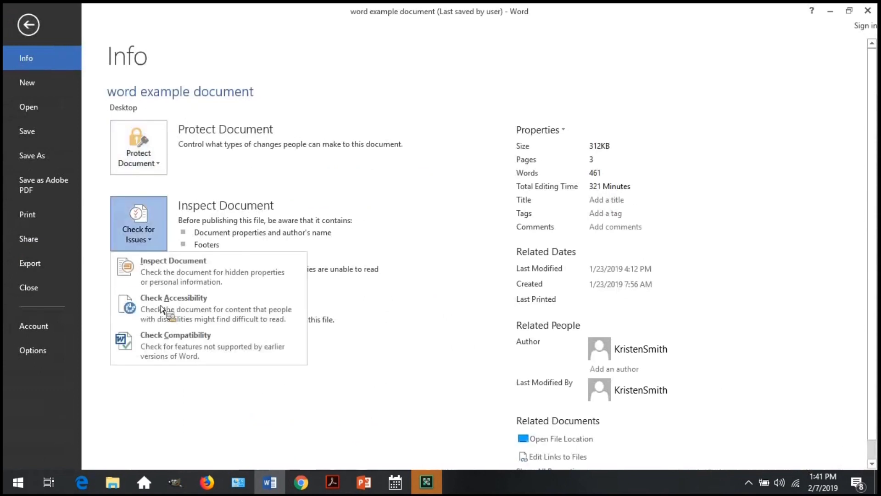
pyautogui.click(163, 305)
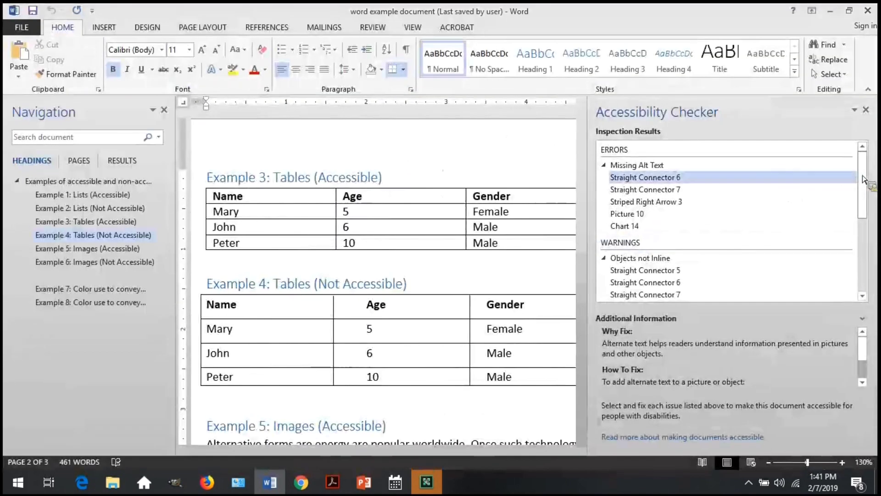
pyautogui.scroll(-1, 863, 182)
pyautogui.scroll(1, 863, 169)
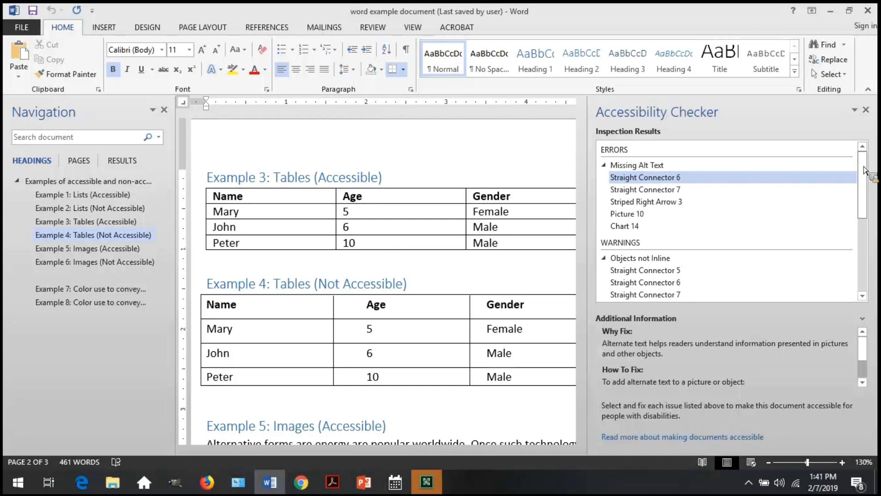
pyautogui.click(866, 110)
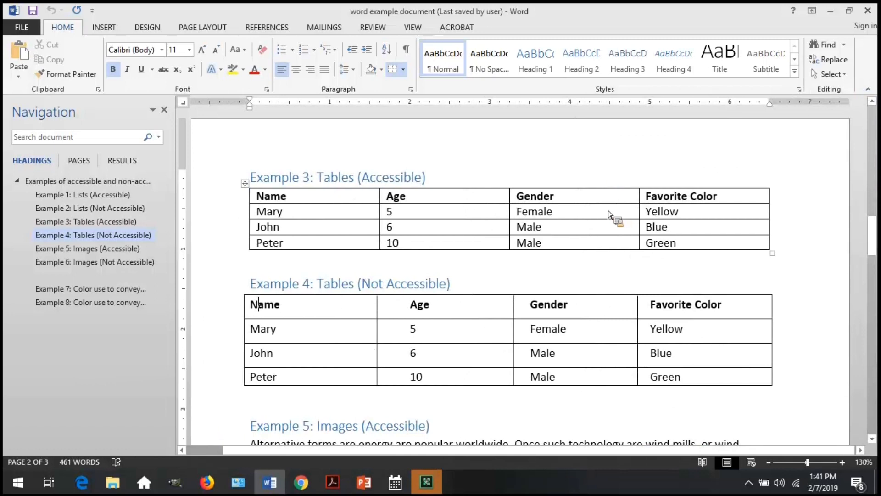
# Confirm the Example 3 table's header row has Repeat Header Rows turned on in TABLE TOOLS > LAYOUT.
pyautogui.click(246, 202)
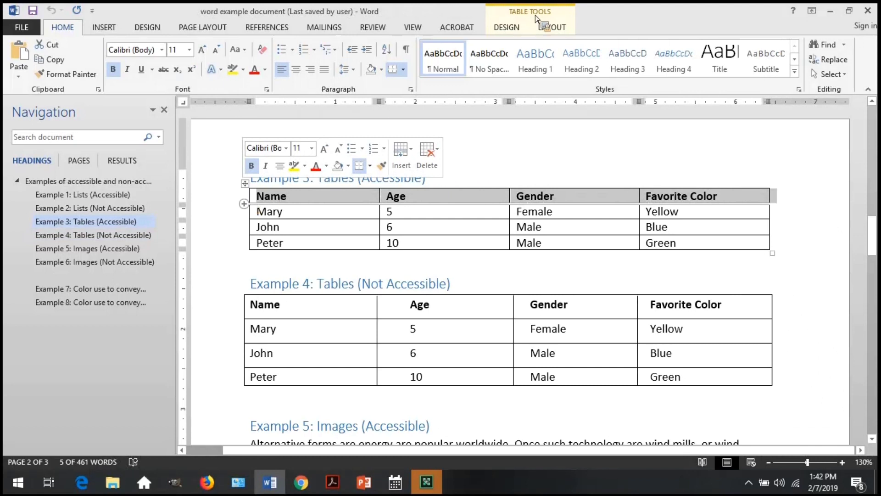
pyautogui.click(560, 33)
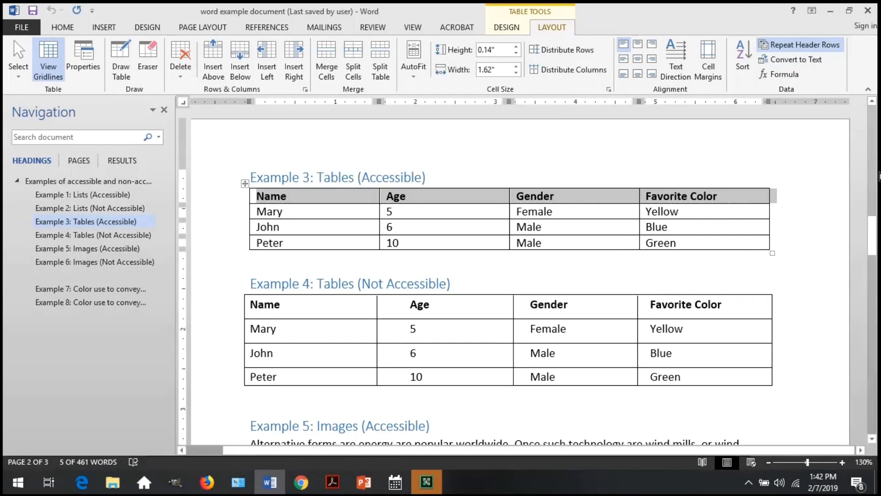
pyautogui.moveTo(874, 236); pyautogui.dragTo(874, 265)
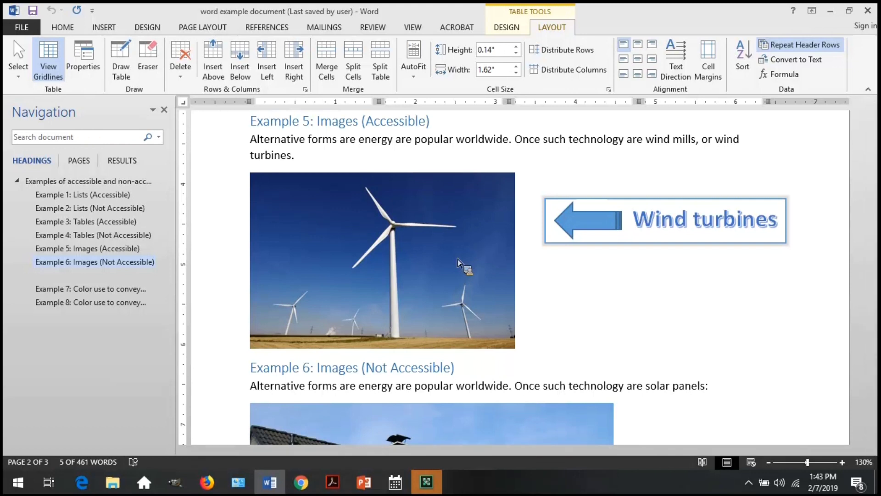
# Open Format Picture for the Example 5 wind turbine photo from its right-click menu.
pyautogui.click(458, 259)
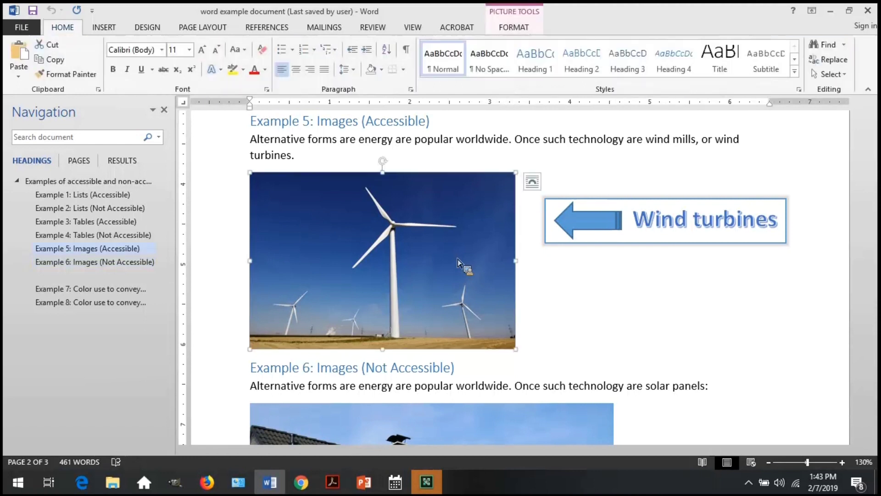
pyautogui.rightClick(458, 259)
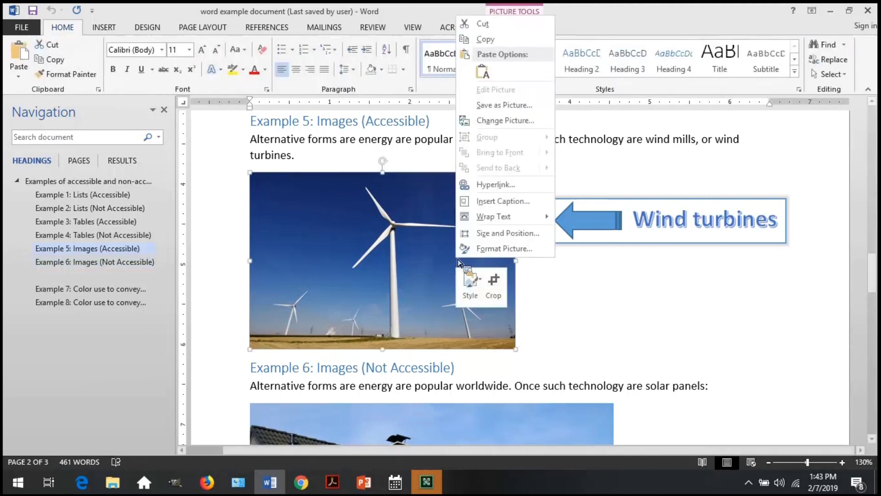
pyautogui.click(527, 252)
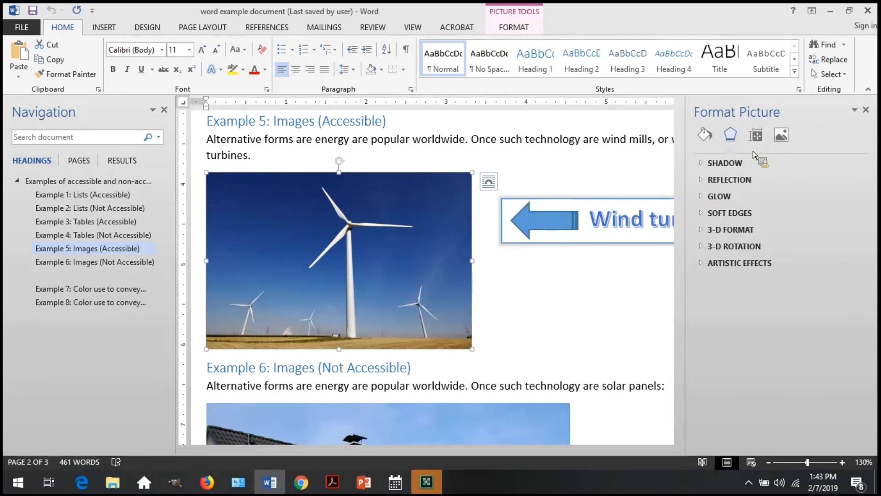
# Read the wind turbine photo's alt text under Layout & Properties, then select the Example 6 solar panel picture.
pyautogui.click(757, 135)
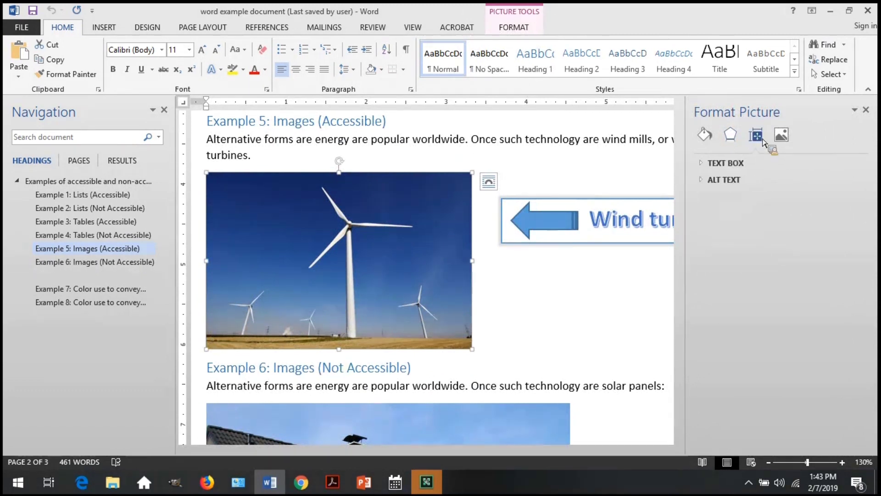
pyautogui.click(737, 181)
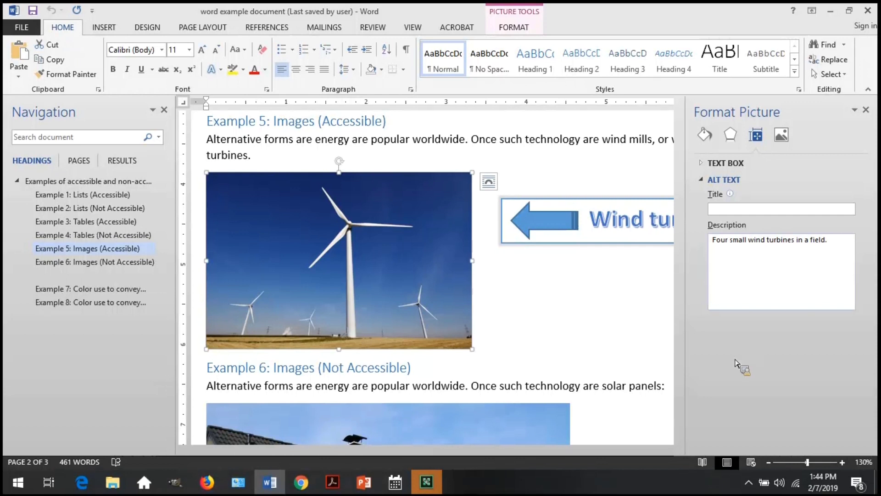
pyautogui.click(682, 439)
pyautogui.click(679, 439)
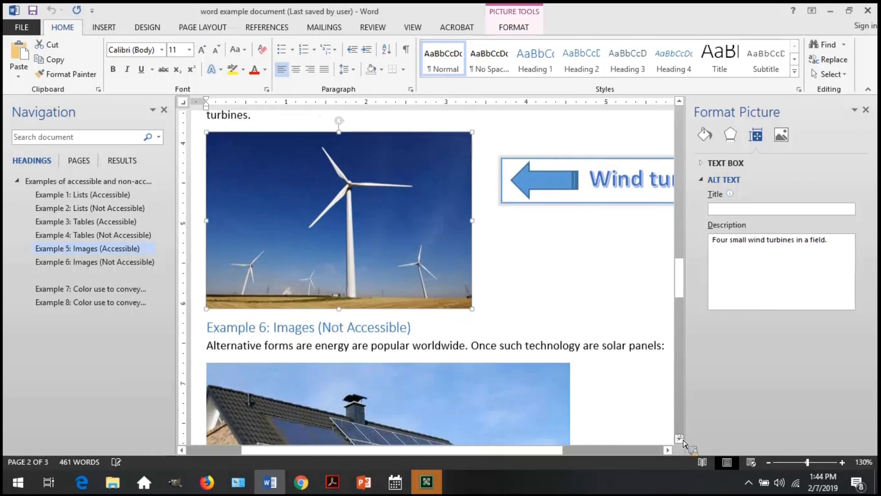
pyautogui.click(680, 439)
pyautogui.click(679, 438)
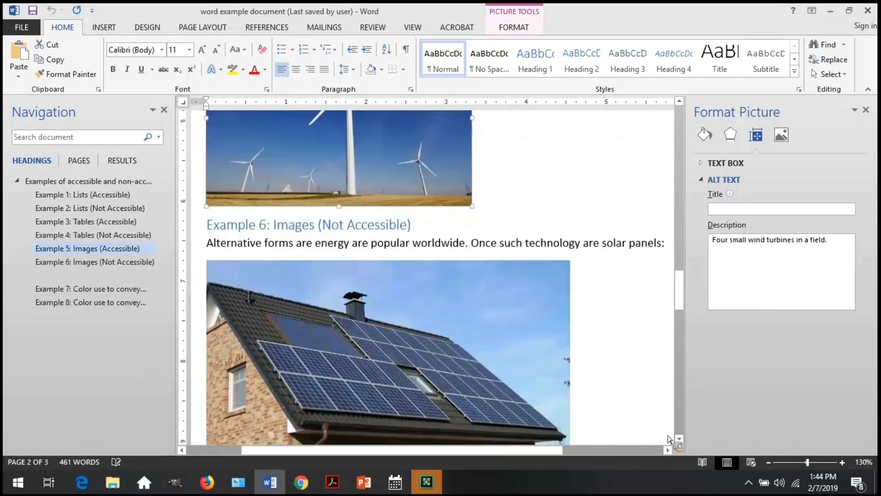
pyautogui.click(443, 370)
# Open the solar panel picture's Layout & Properties alt text and click into its empty Description box.
pyautogui.rightClick(443, 371)
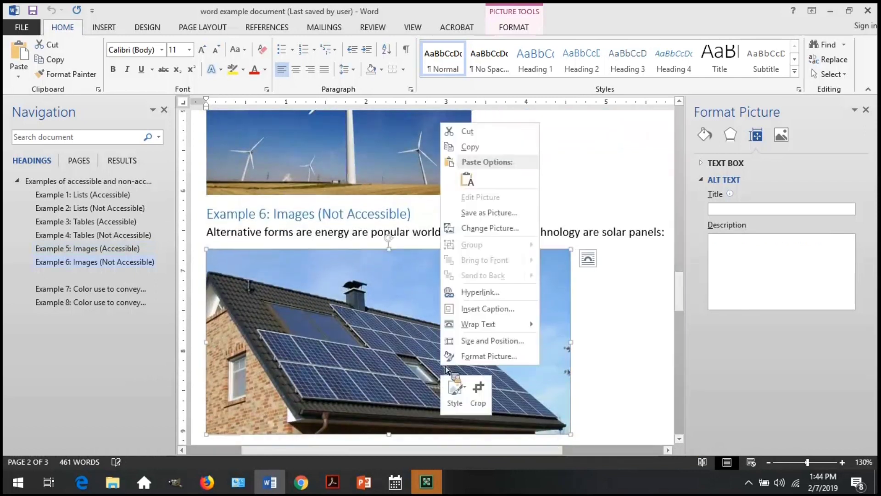
pyautogui.click(495, 359)
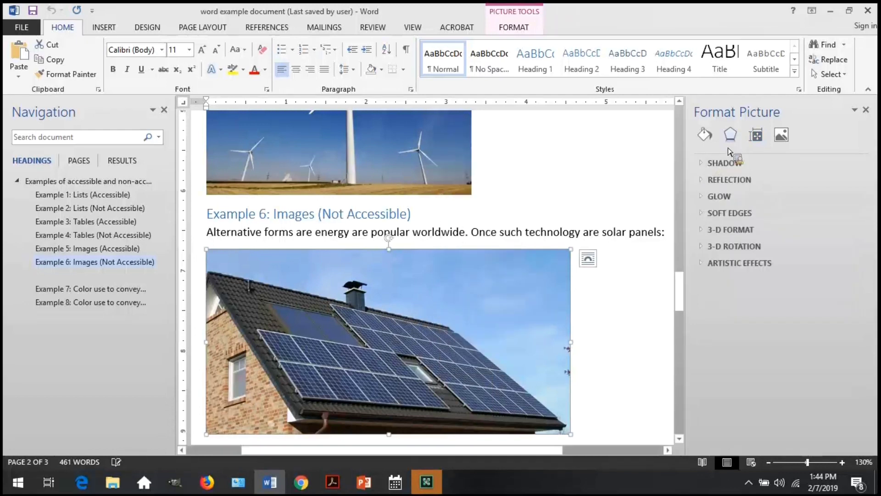
pyautogui.click(756, 134)
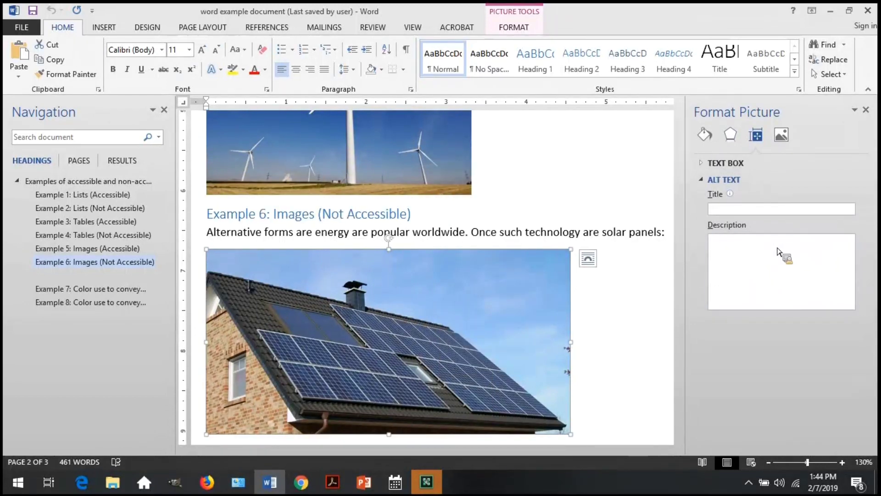
pyautogui.click(777, 258)
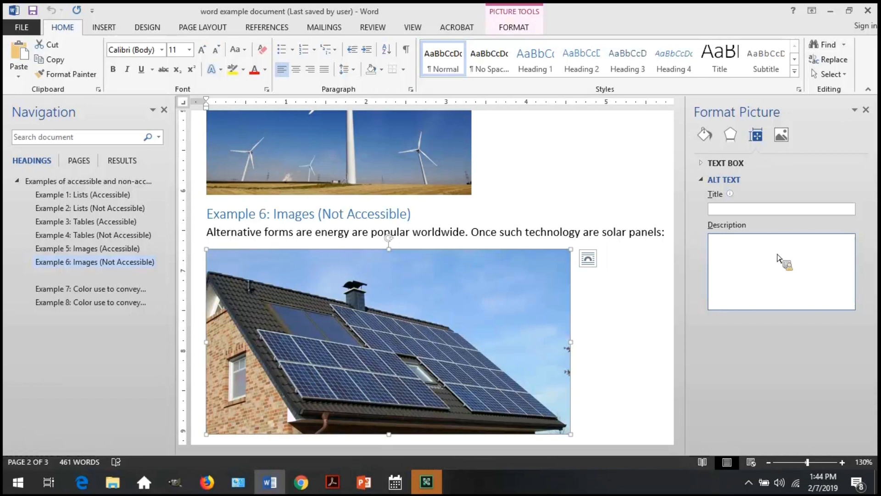
# Select the Wind turbines callout text box beside the Example 5 photo.
pyautogui.click(679, 102)
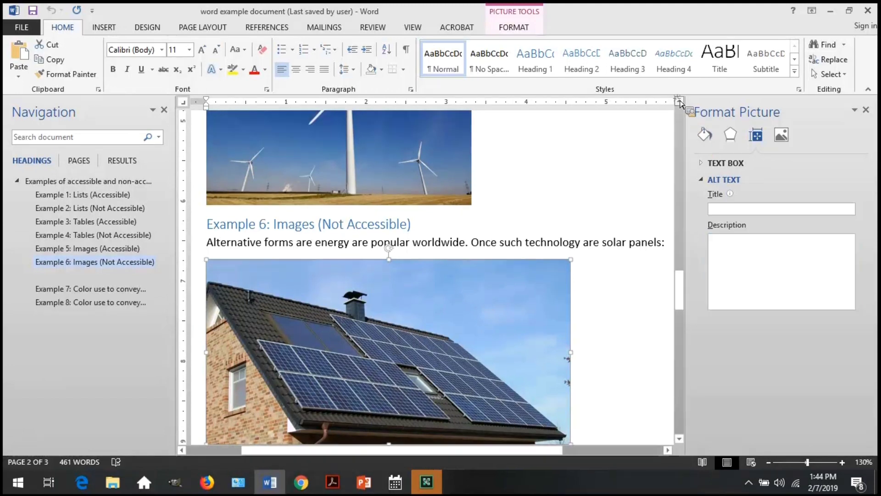
pyautogui.scroll(5, 560, 374)
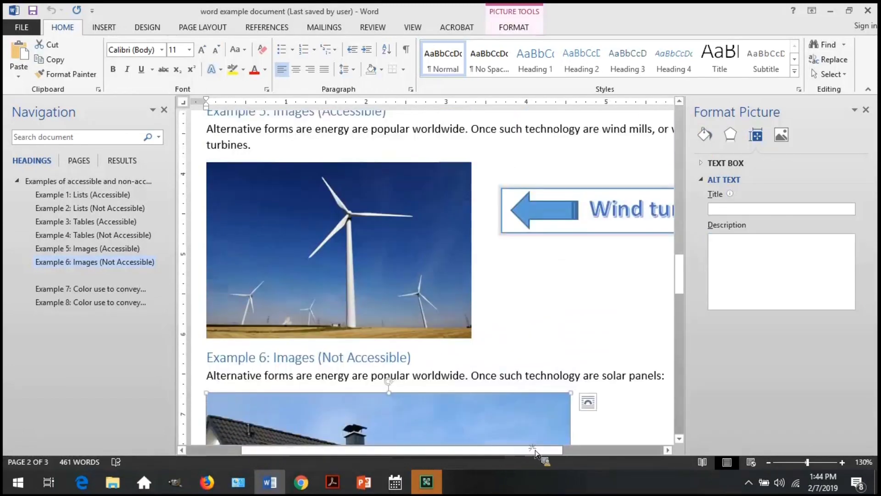
pyautogui.moveTo(535, 454); pyautogui.dragTo(579, 453)
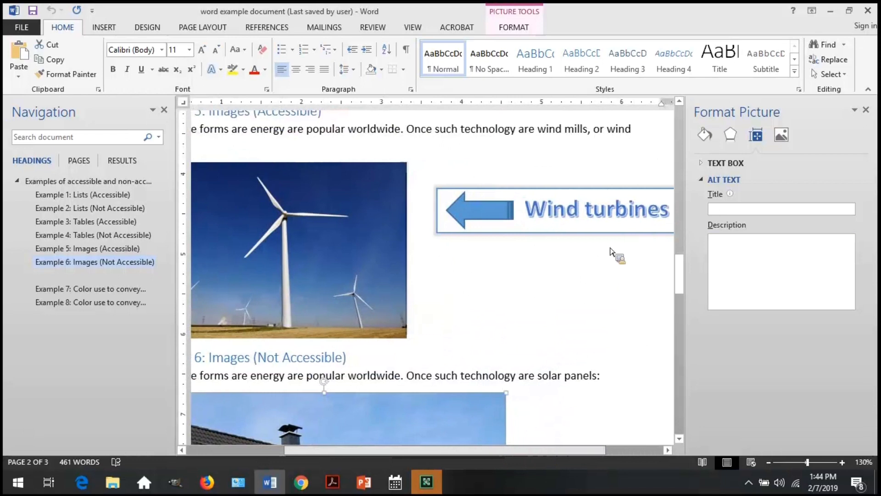
pyautogui.click(588, 228)
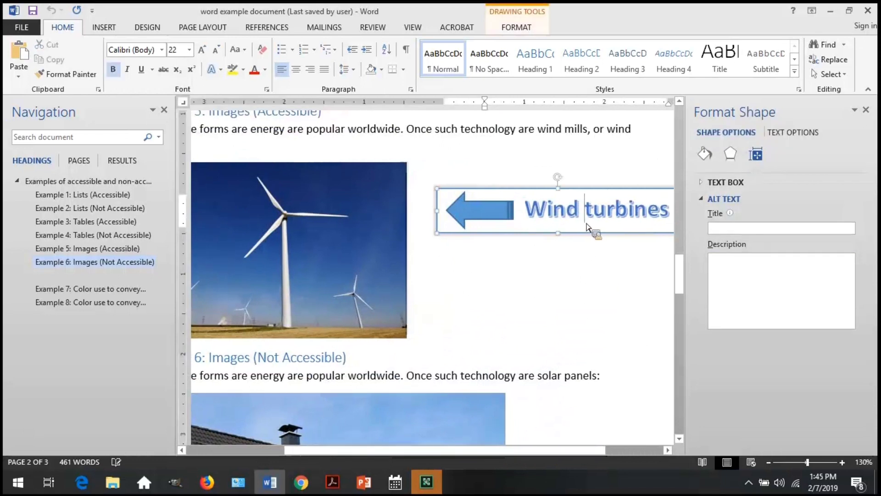
# Rerun Check Accessibility and open the Text Box 2 not-inline warning.
pyautogui.click(17, 29)
pyautogui.click(138, 230)
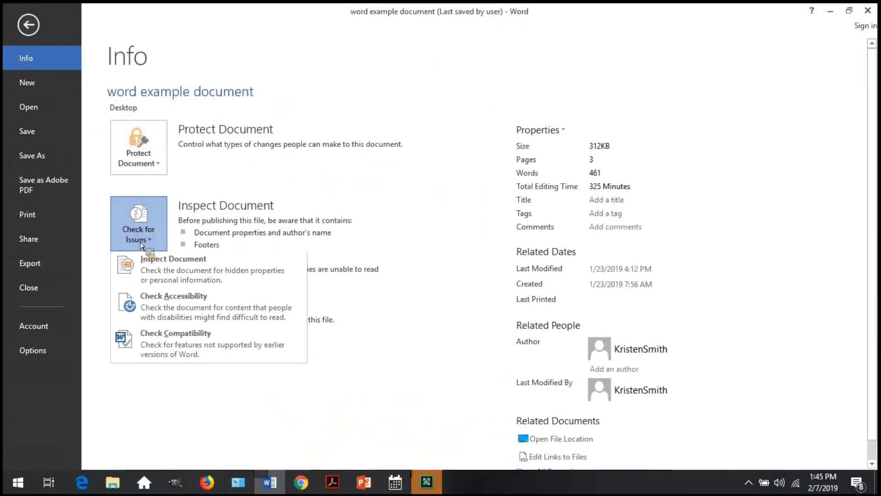
pyautogui.click(185, 309)
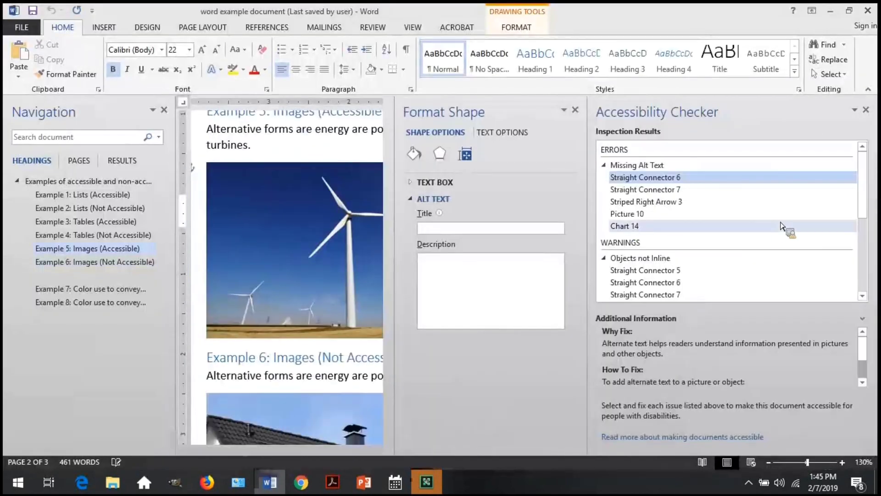
pyautogui.scroll(-3, 752, 226)
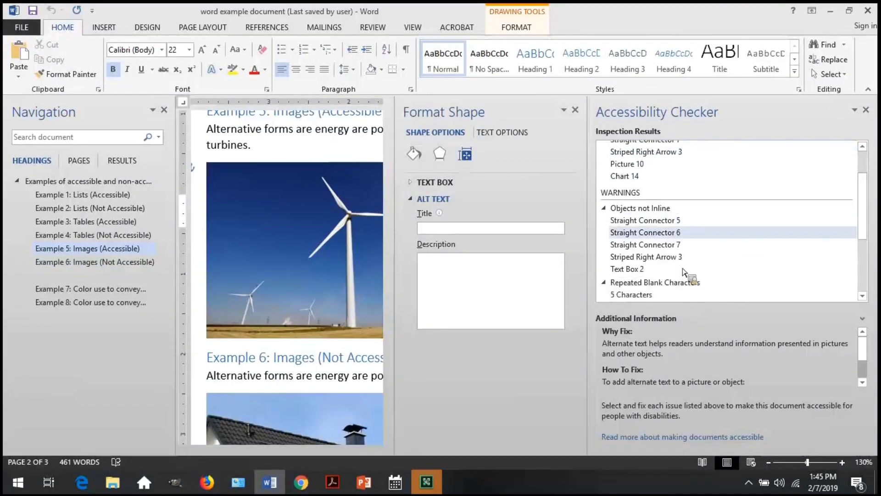
pyautogui.click(688, 270)
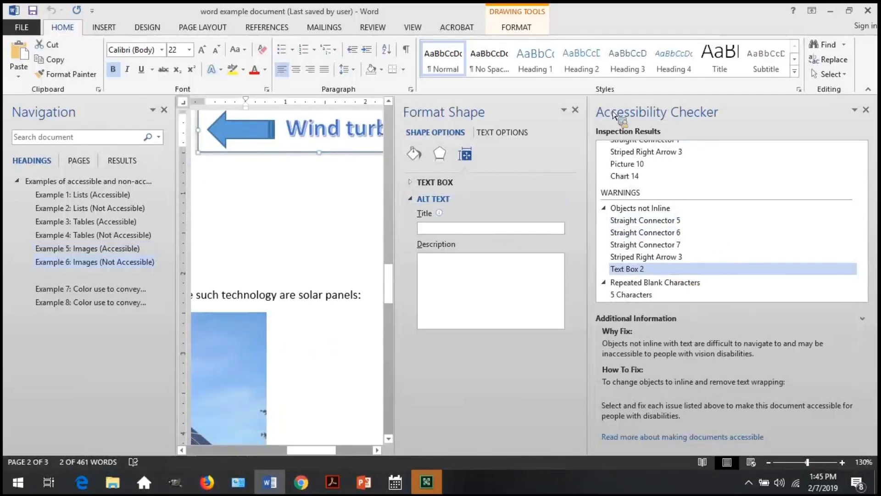
# Close the Format Shape and Navigation panes, leaving the Accessibility Checker beside the images.
pyautogui.click(575, 111)
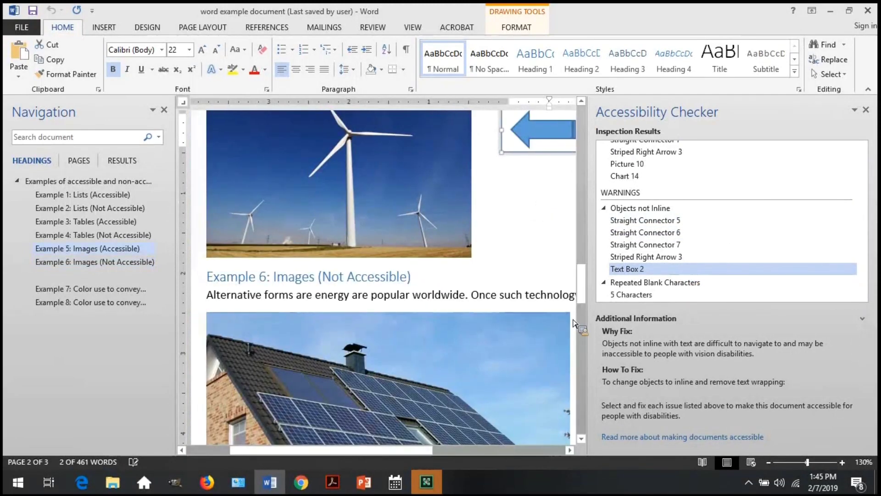
pyautogui.moveTo(175, 215); pyautogui.dragTo(132, 206)
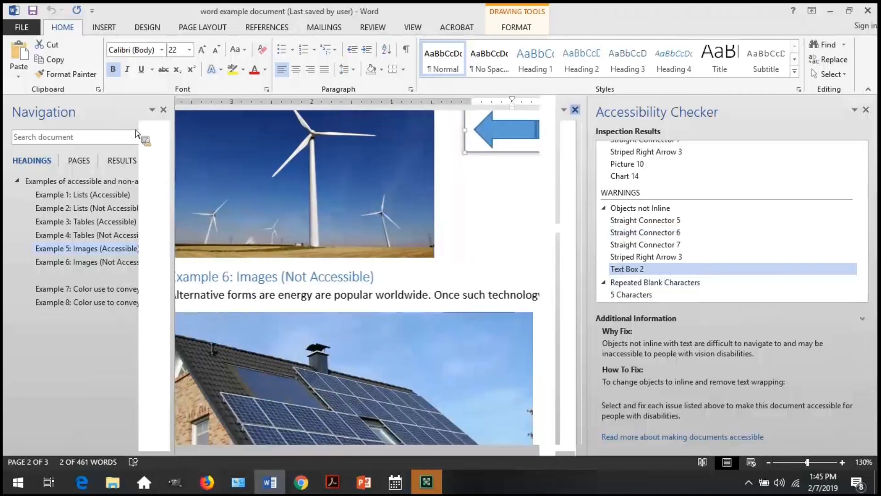
pyautogui.click(124, 110)
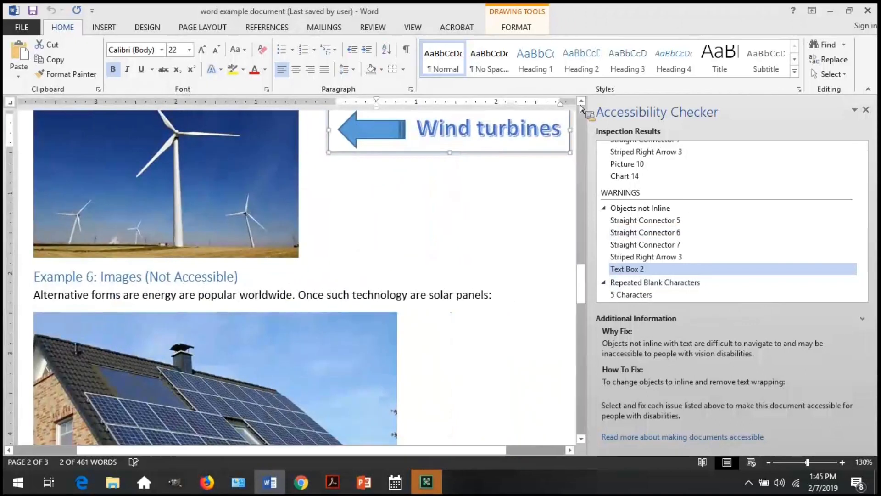
pyautogui.scroll(2, 581, 107)
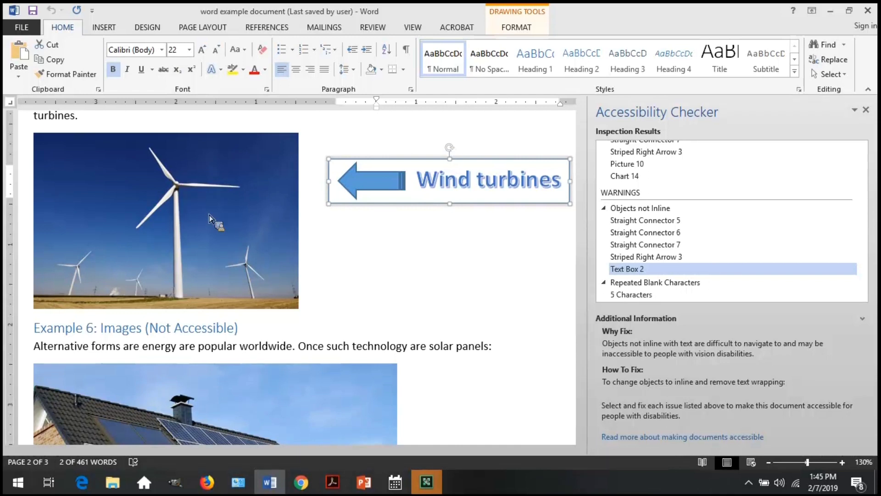
# Scroll down to Example 7's Weekly Sales pie chart and form fields, then close the Accessibility Checker.
pyautogui.click(581, 439)
pyautogui.scroll(-9, 582, 442)
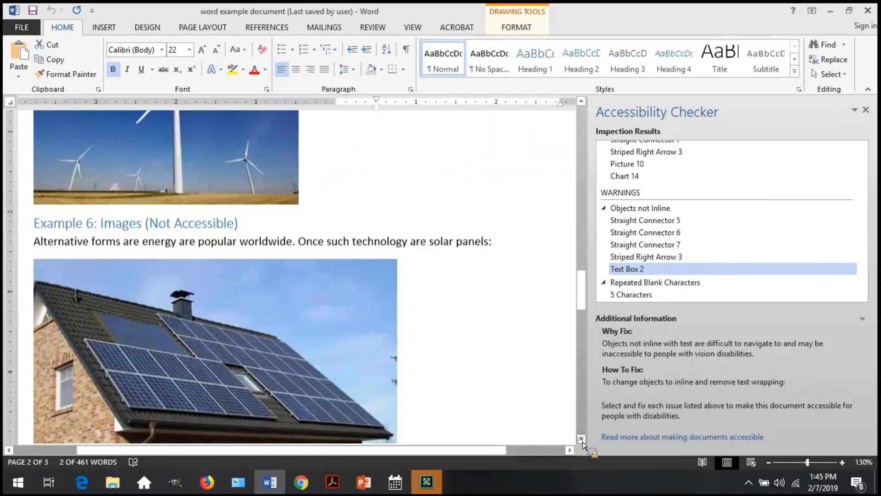
pyautogui.scroll(-10, 582, 441)
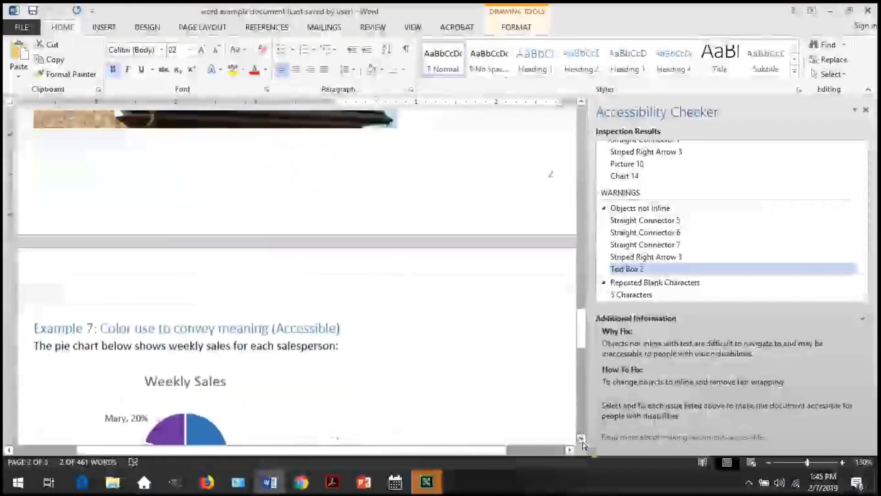
pyautogui.scroll(-1, 582, 440)
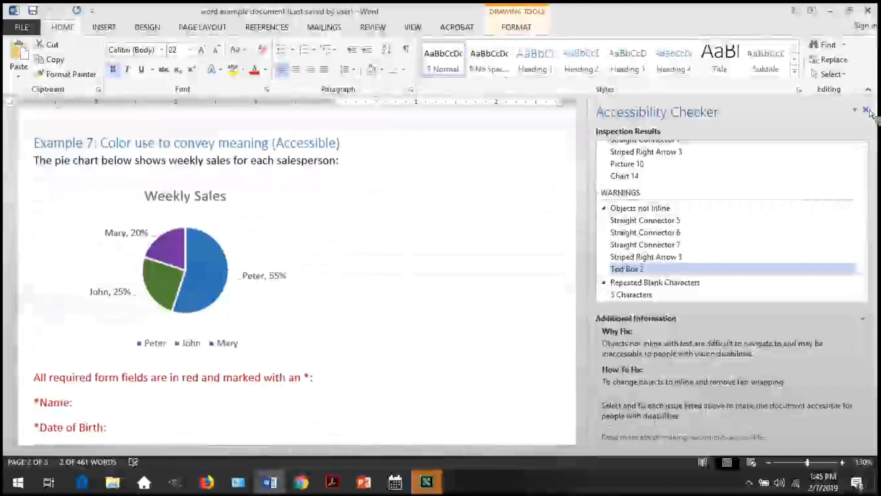
pyautogui.click(866, 110)
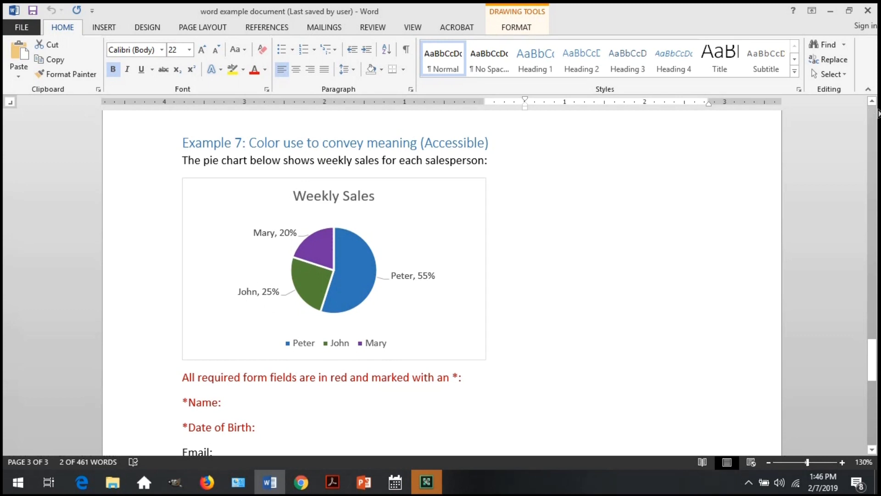
# Scroll down to Example 8, showing the unlabeled Weekly Sales pie chart and red-only required fields.
pyautogui.moveTo(875, 372); pyautogui.dragTo(875, 383)
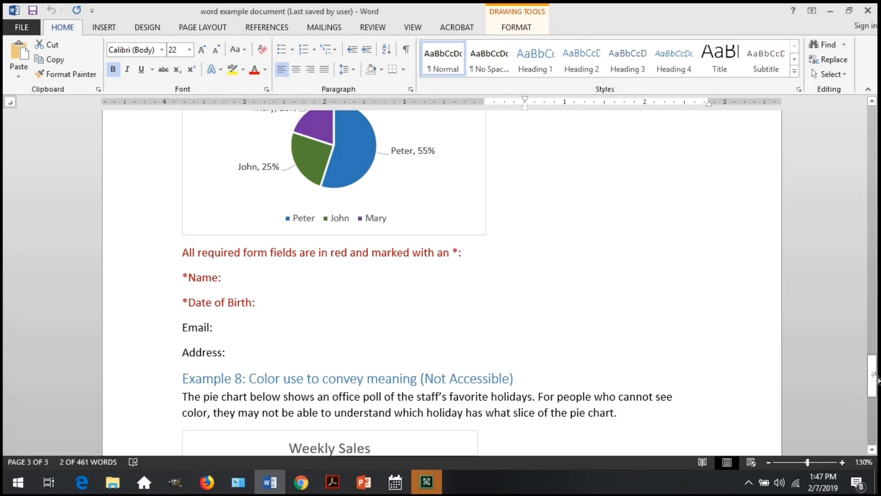
pyautogui.moveTo(876, 383); pyautogui.dragTo(878, 412)
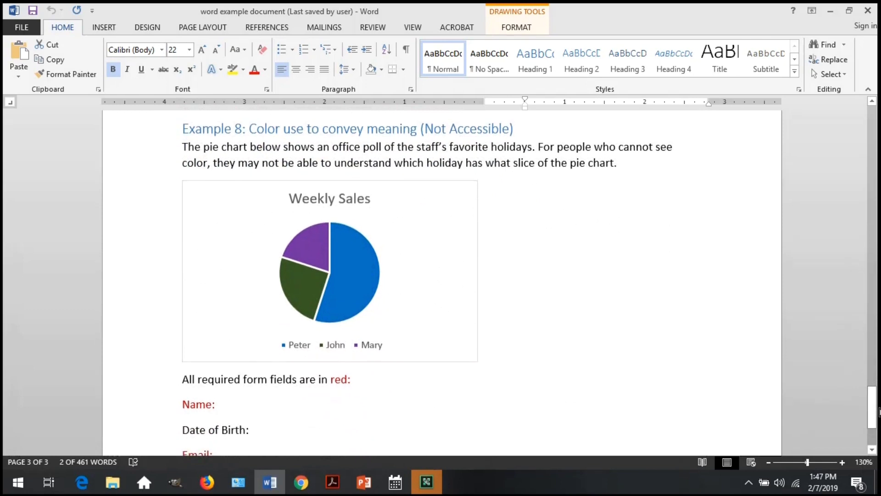